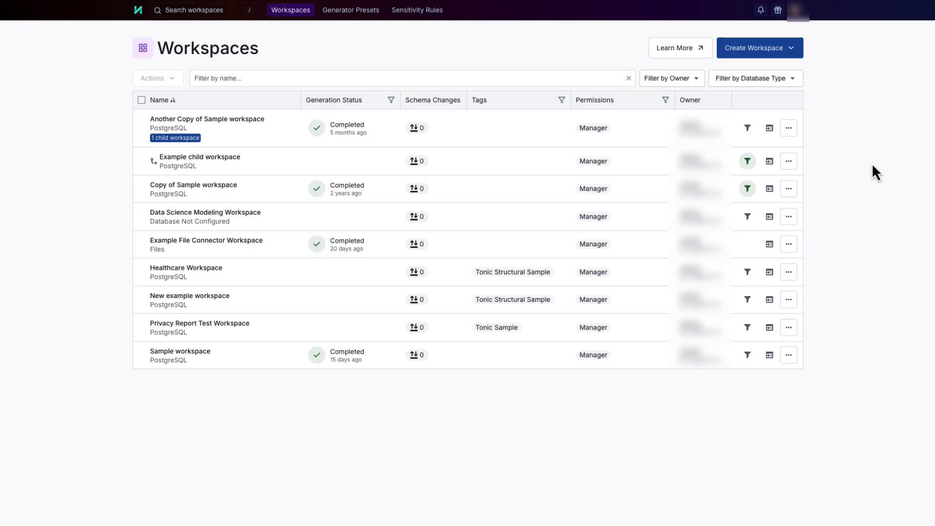
# Start a brand-new workspace based on the sample PostgreSQL dataset
pyautogui.click(795, 53)
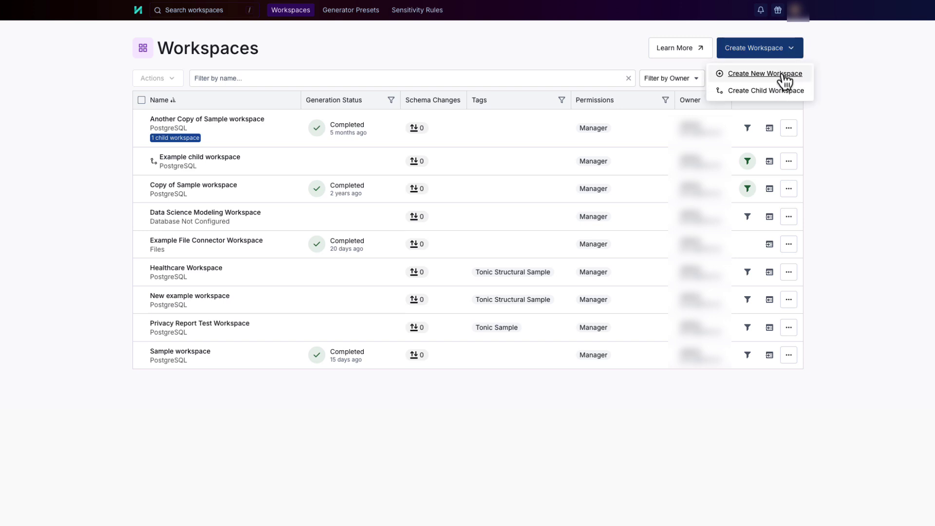
pyautogui.click(785, 77)
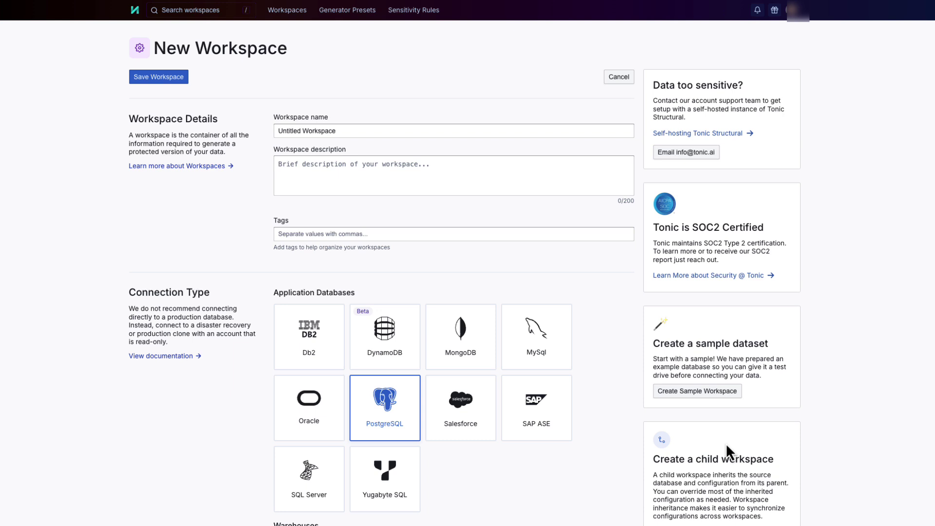
pyautogui.click(687, 395)
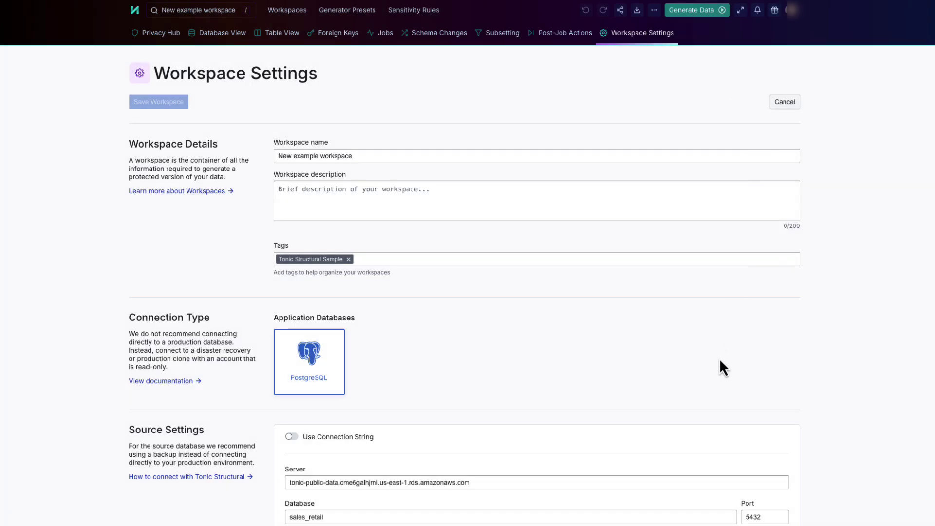
# Compare the Database Server, Ephemeral Database and Container Repository destinations, ending on Container Repository
pyautogui.scroll(-8, 716, 358)
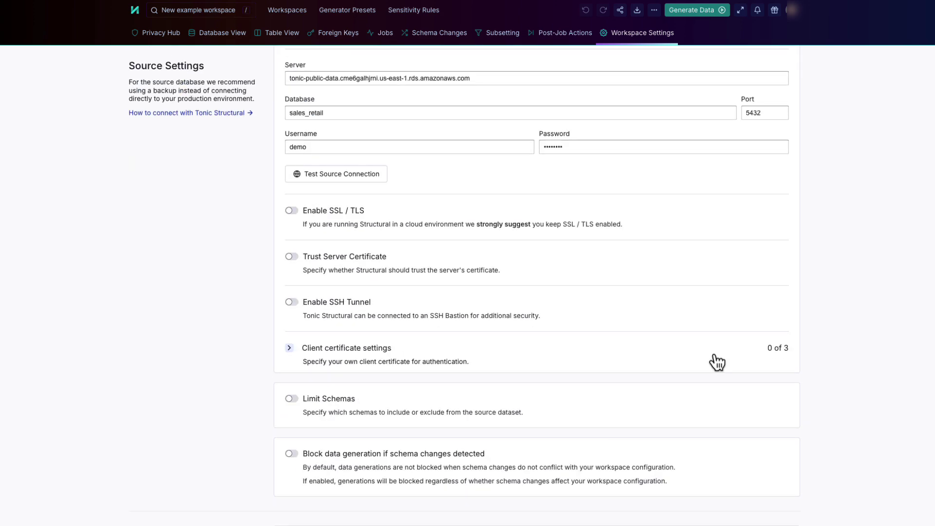
pyautogui.scroll(-8, 715, 360)
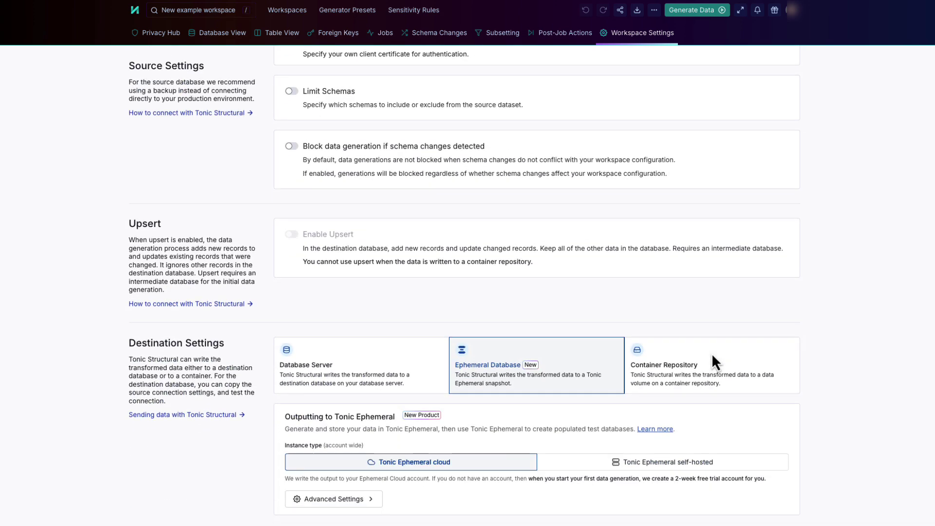
pyautogui.scroll(-2, 714, 360)
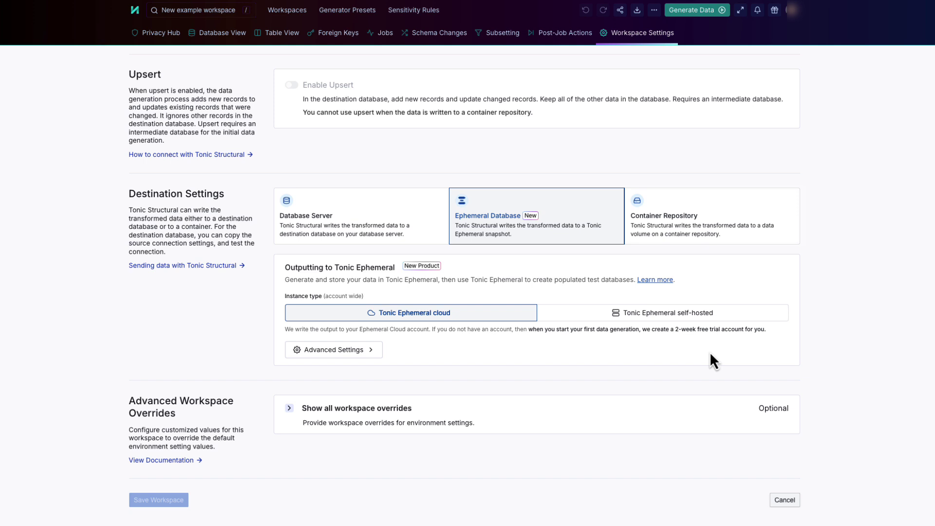
pyautogui.click(387, 235)
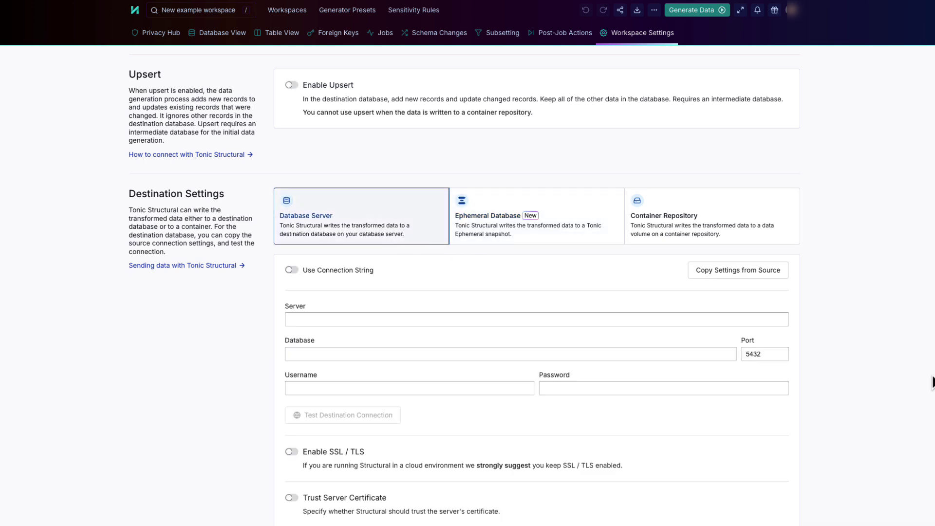
pyautogui.click(581, 214)
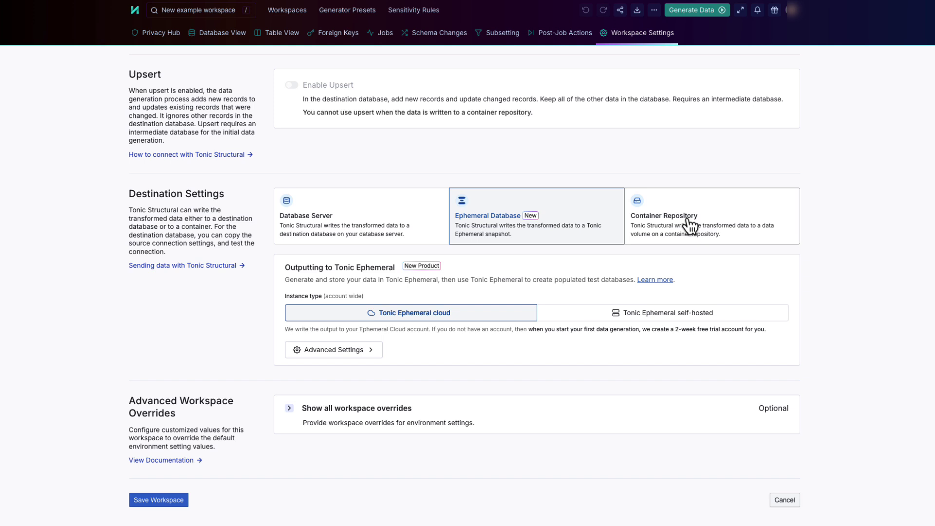
pyautogui.click(690, 226)
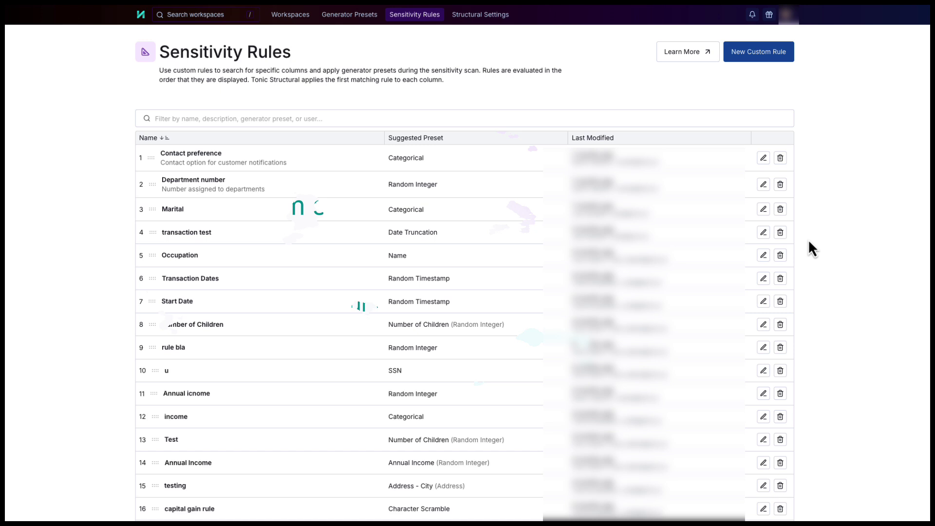
# Open the Department number sensitivity rule for editing
pyautogui.click(763, 184)
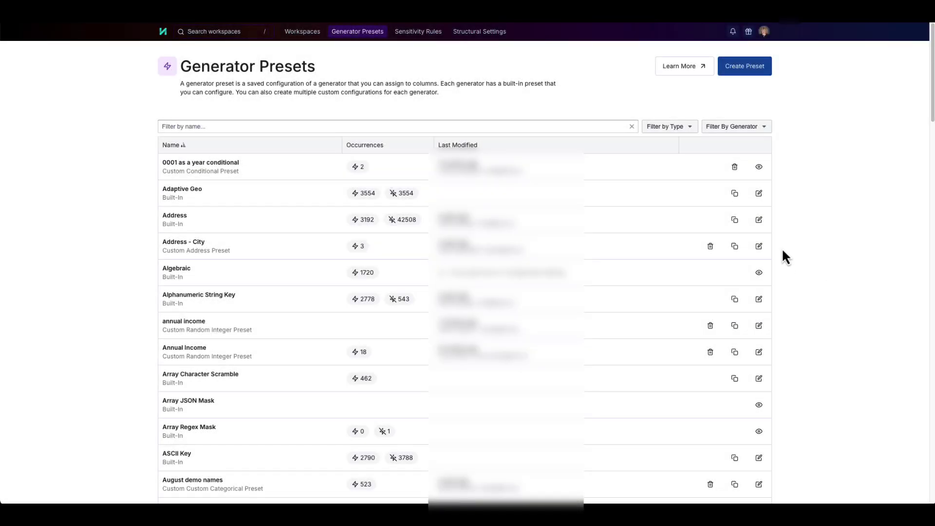
# Open the Address - City generator preset for editing
pyautogui.click(758, 246)
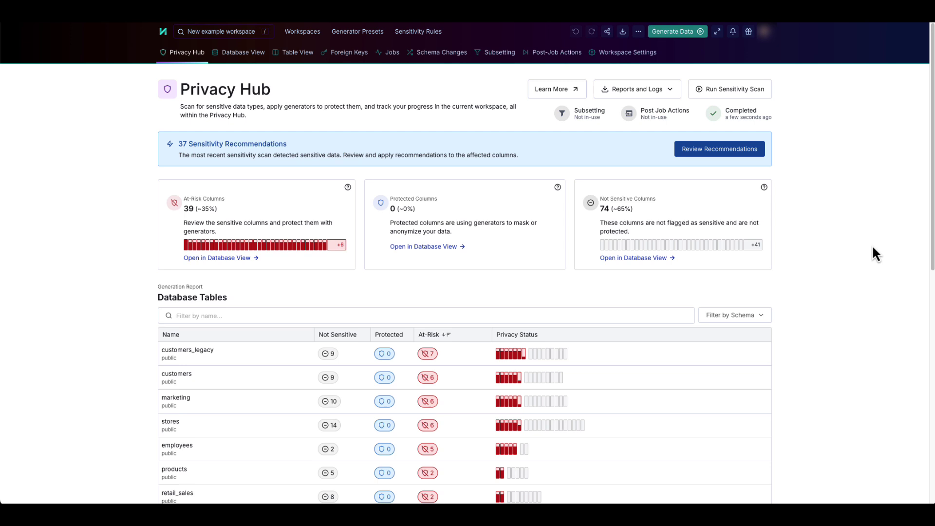
# Review the recommendations, expand the linked stores Address group, and apply all 37 generators
pyautogui.click(733, 157)
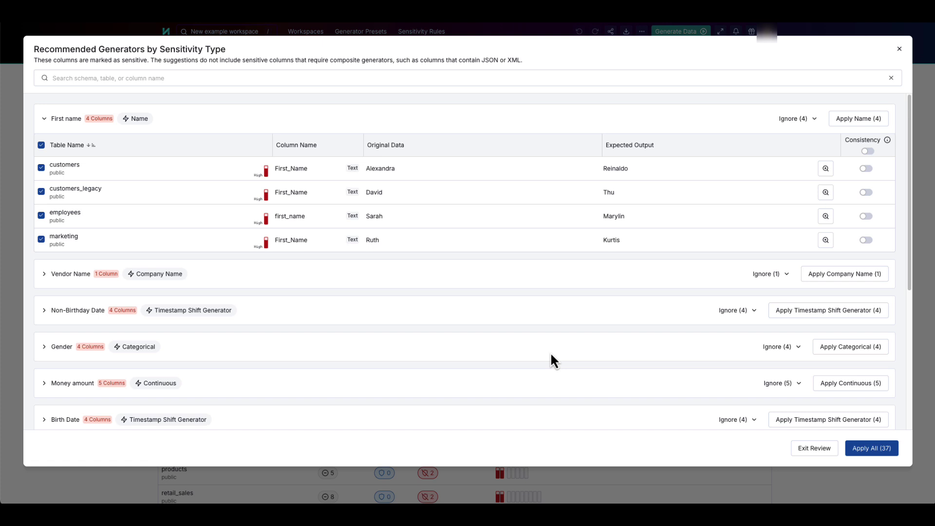
pyautogui.scroll(-5, 550, 352)
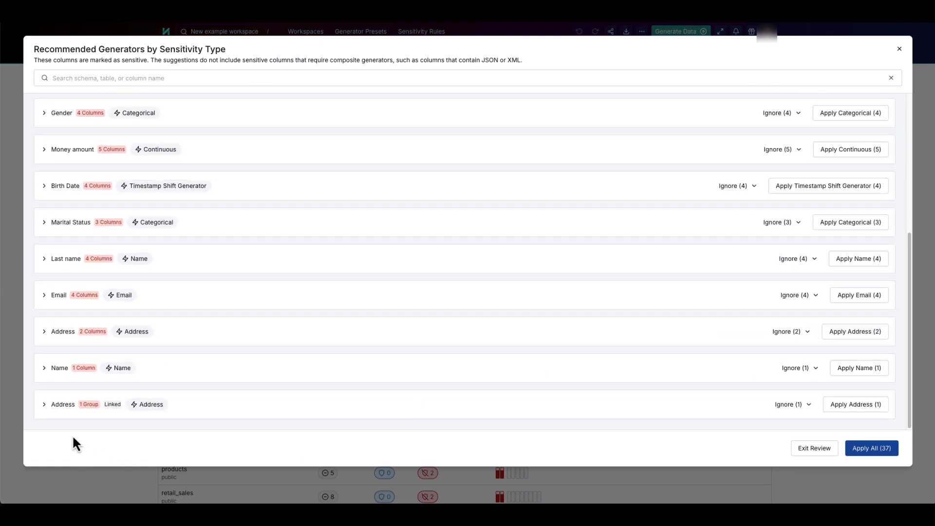
pyautogui.click(46, 406)
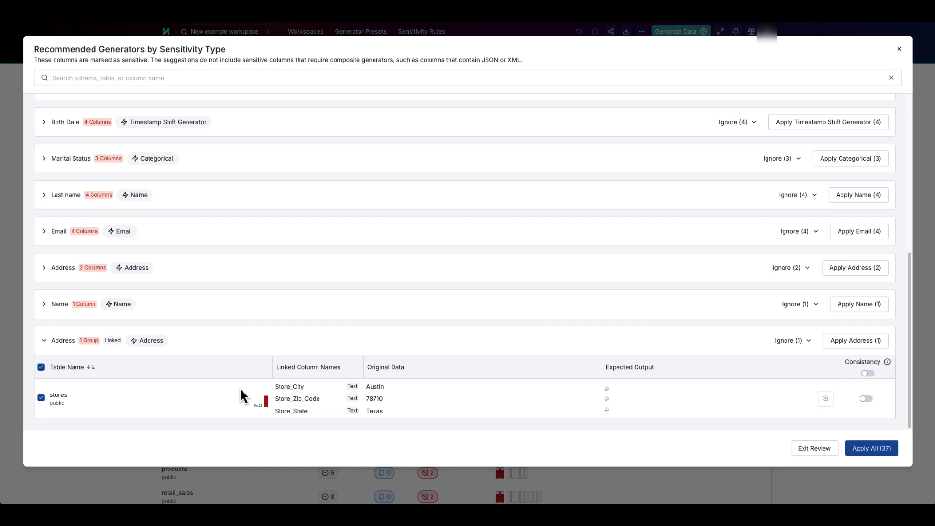
pyautogui.click(872, 448)
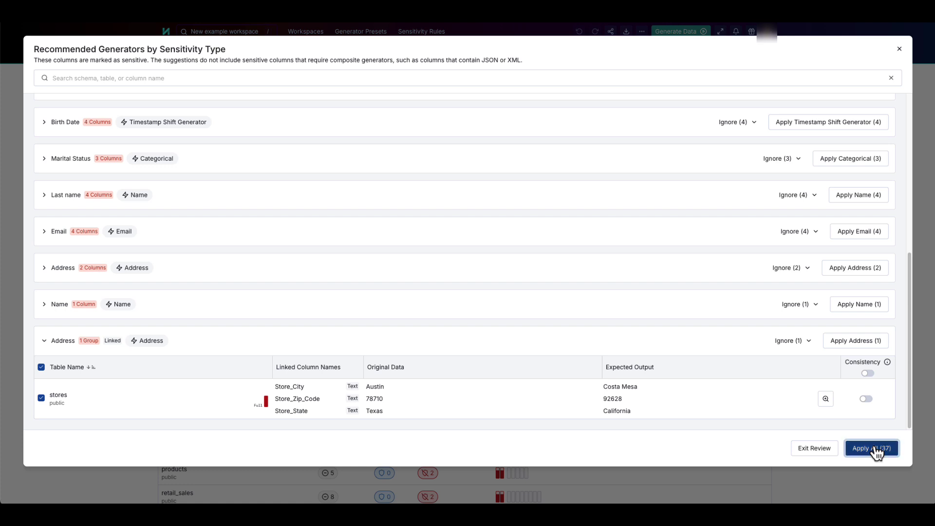
pyautogui.click(899, 49)
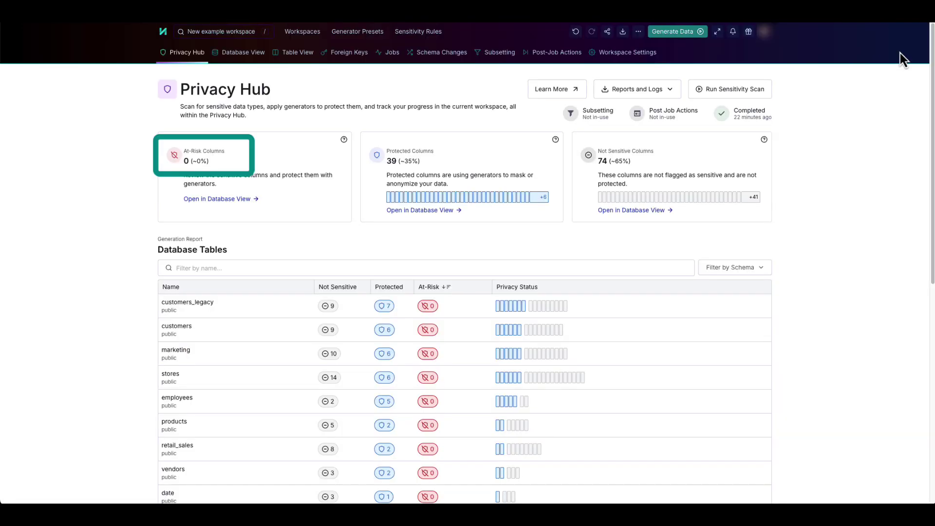
# Check Birth_Date's Timestamp Shift Generator options in Database View, then move to Subsetting
pyautogui.click(246, 53)
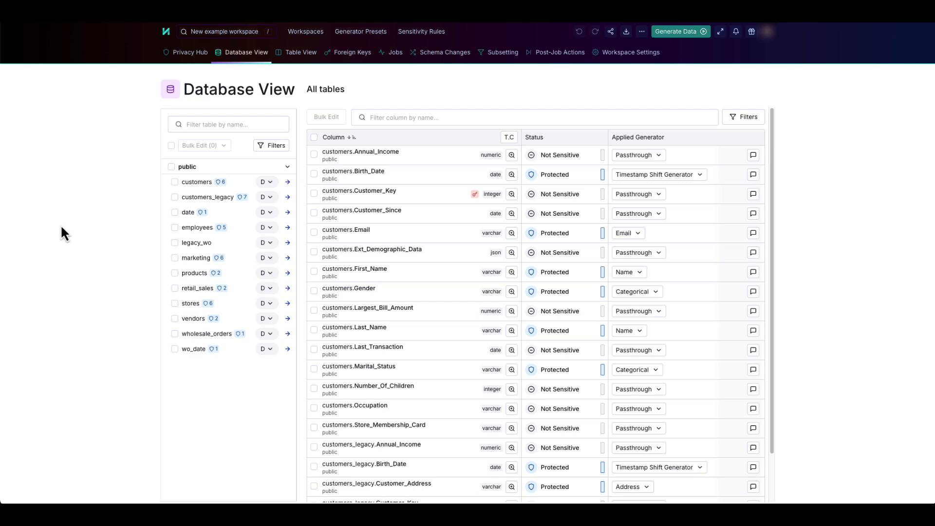
pyautogui.click(701, 175)
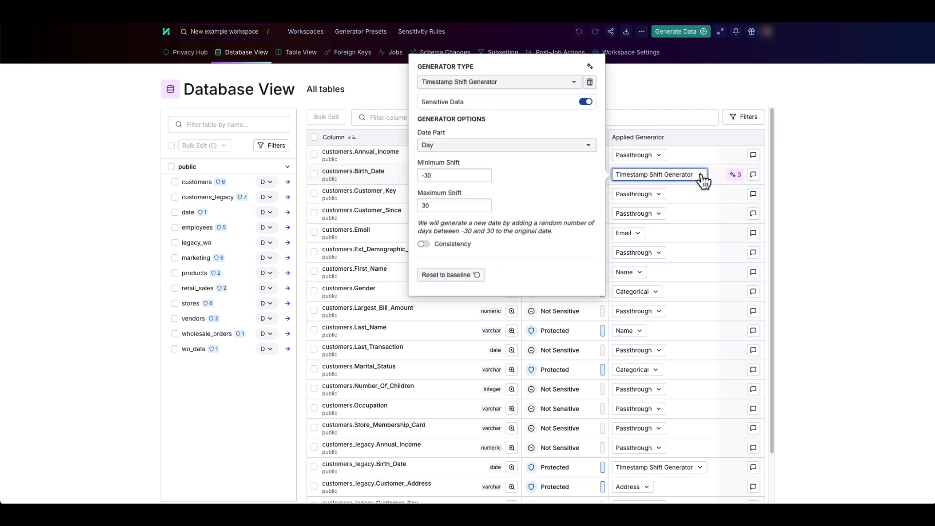
pyautogui.click(822, 168)
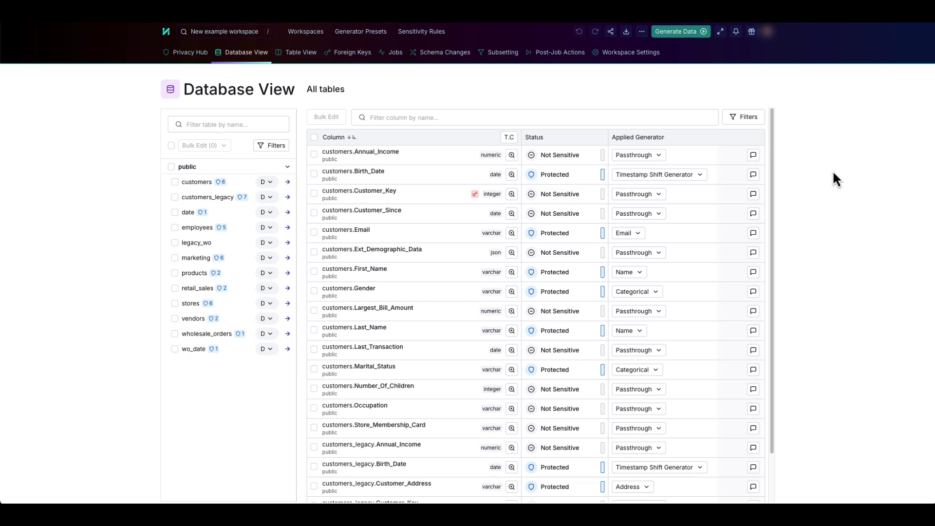
pyautogui.click(496, 54)
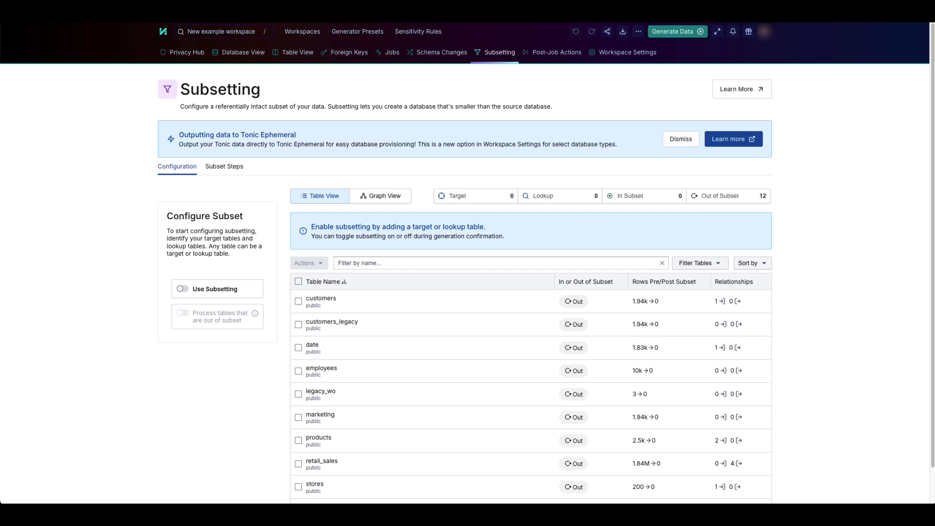
# Make retail_sales a Target Table (Percentage) after trying Where Clause, then view the subset graph
pyautogui.click(326, 464)
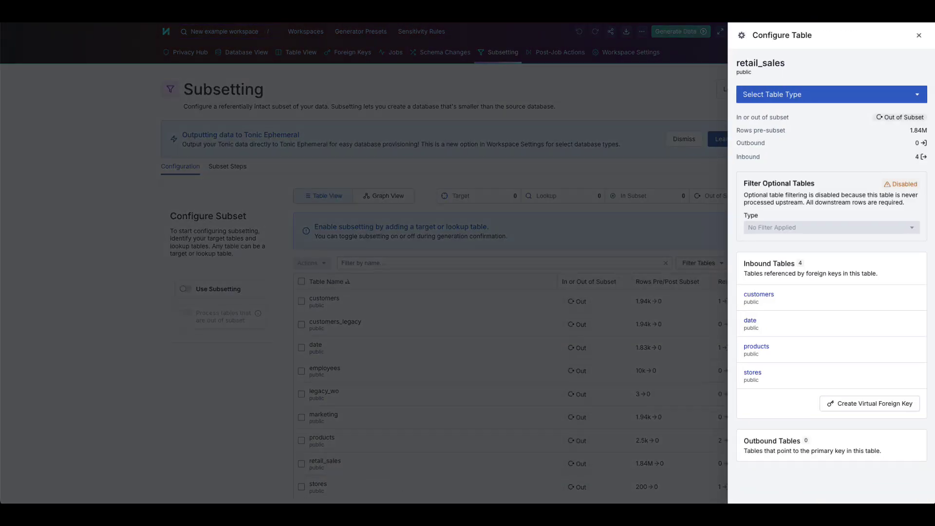
pyautogui.click(916, 100)
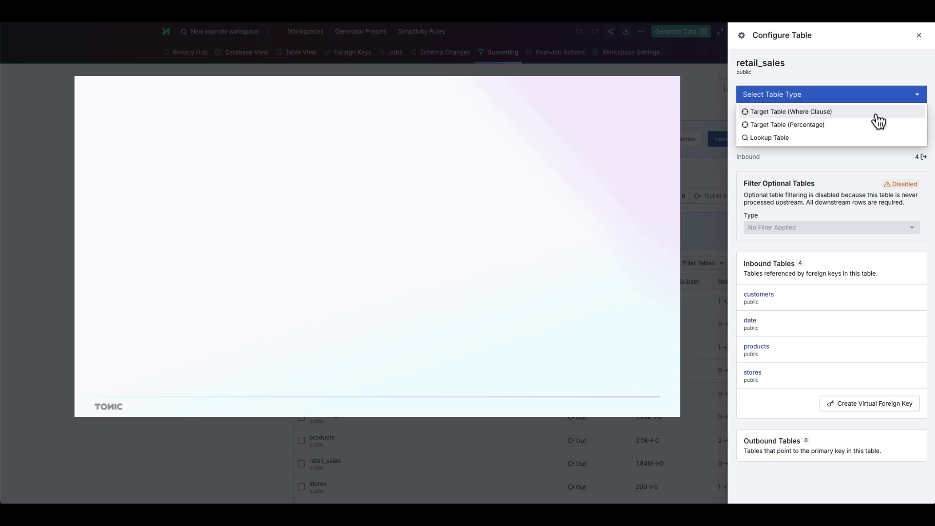
pyautogui.click(874, 125)
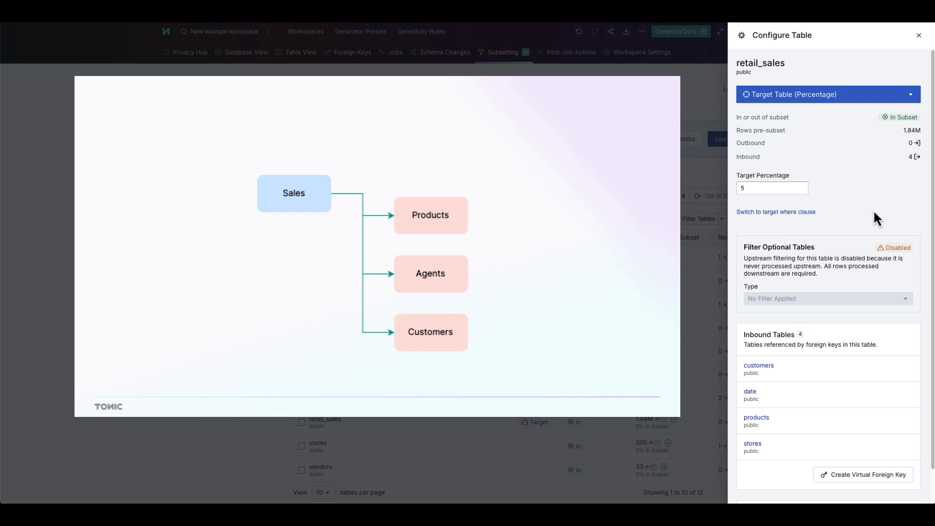
pyautogui.click(831, 96)
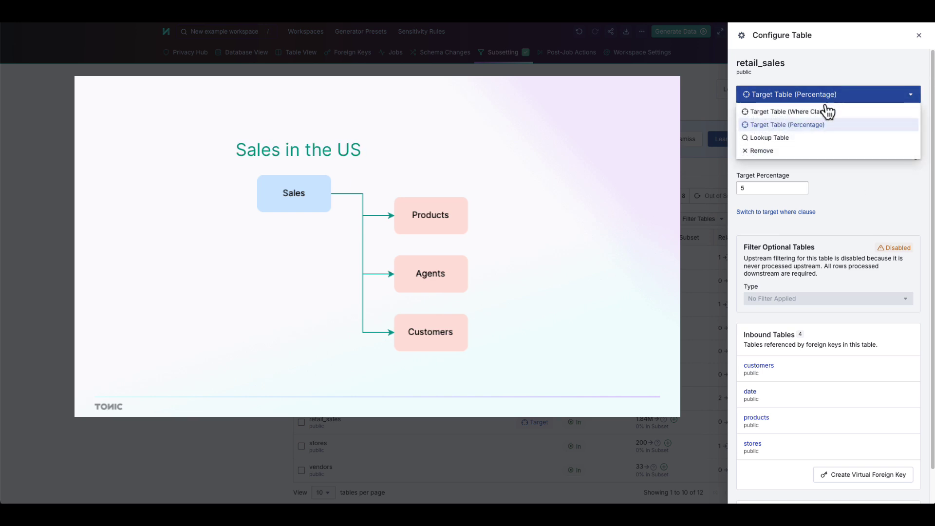
pyautogui.click(825, 112)
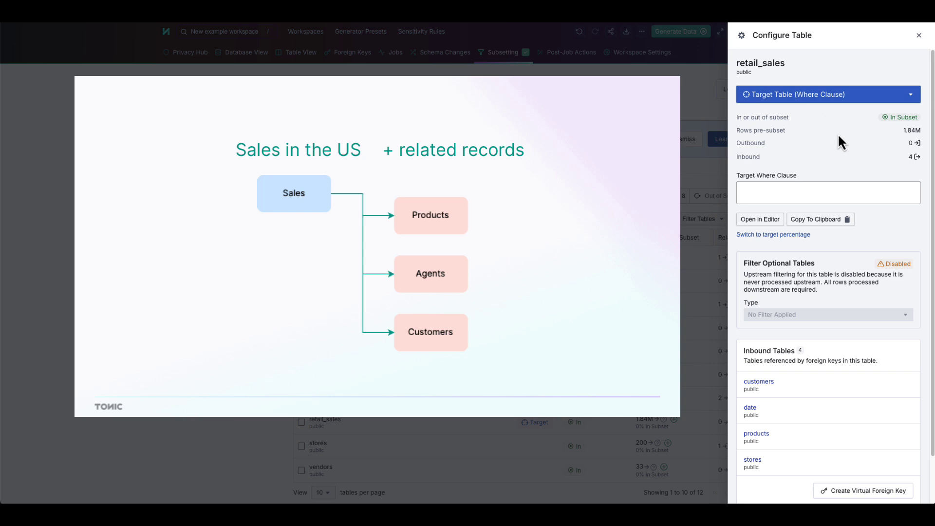
pyautogui.click(804, 97)
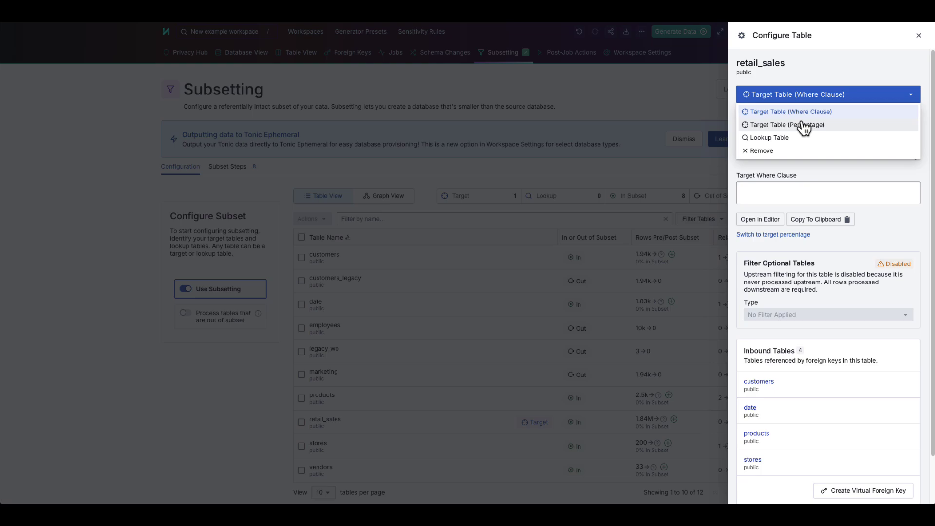
pyautogui.click(804, 124)
pyautogui.click(919, 35)
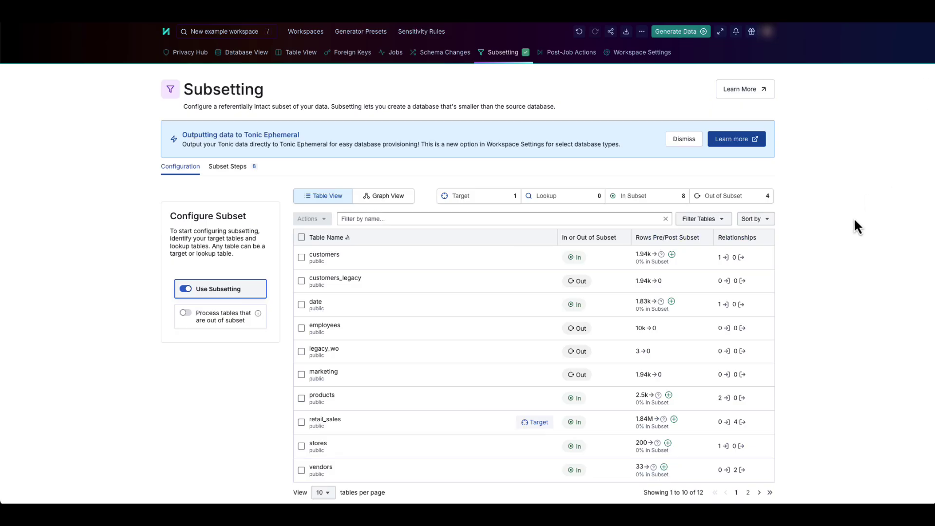
pyautogui.click(383, 196)
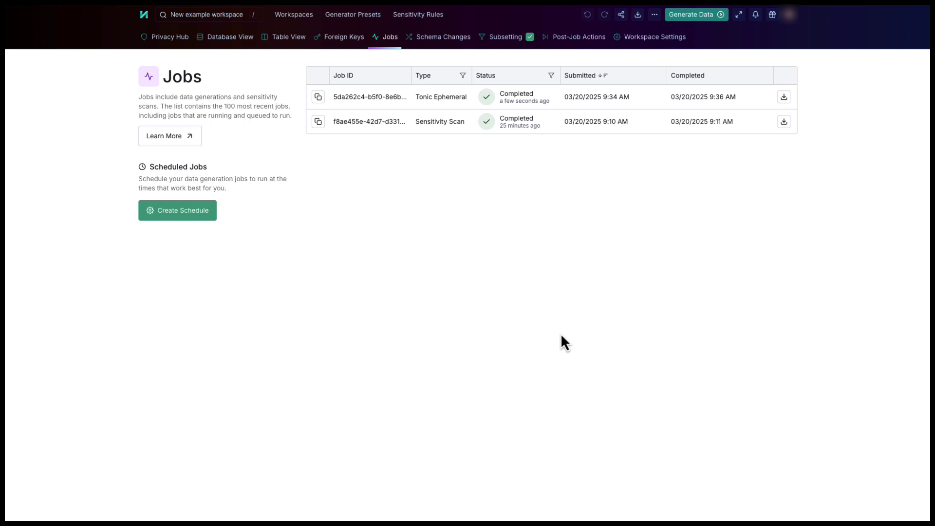
# Open the completed Tonic Ephemeral job's details from the Jobs page
pyautogui.click(385, 99)
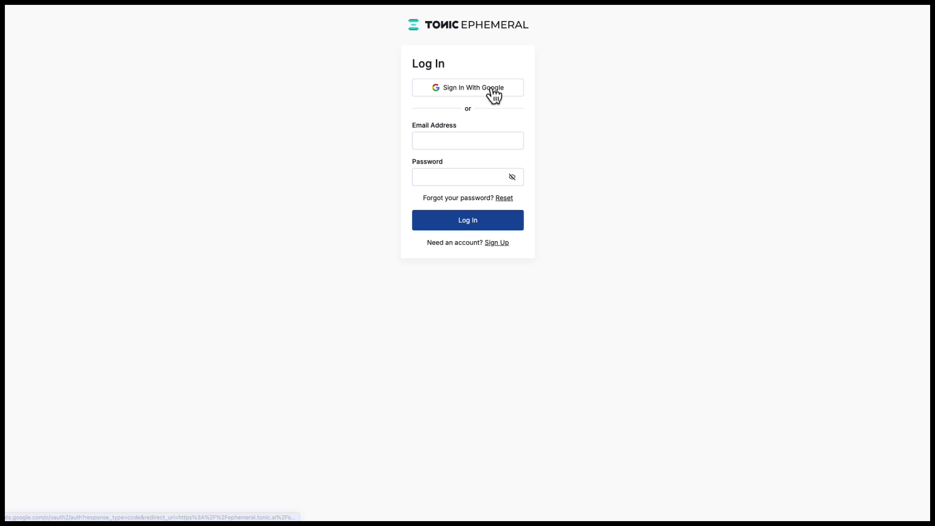
# Sign in to Tonic Ephemeral with Google and view the Snapshots list
pyautogui.click(492, 90)
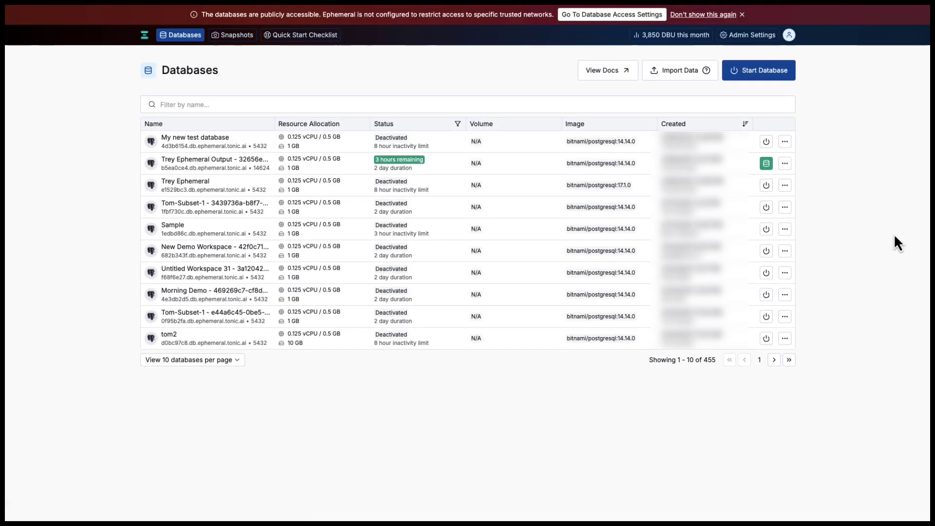
pyautogui.click(233, 35)
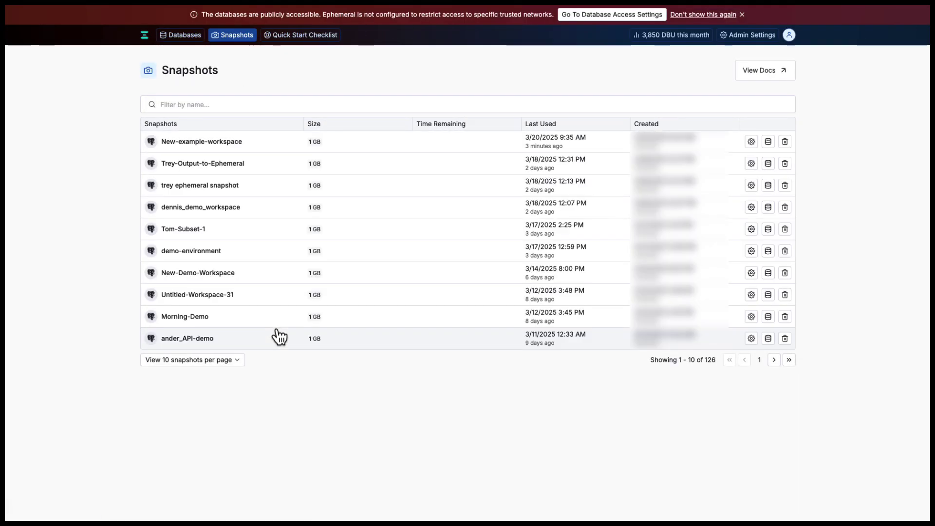